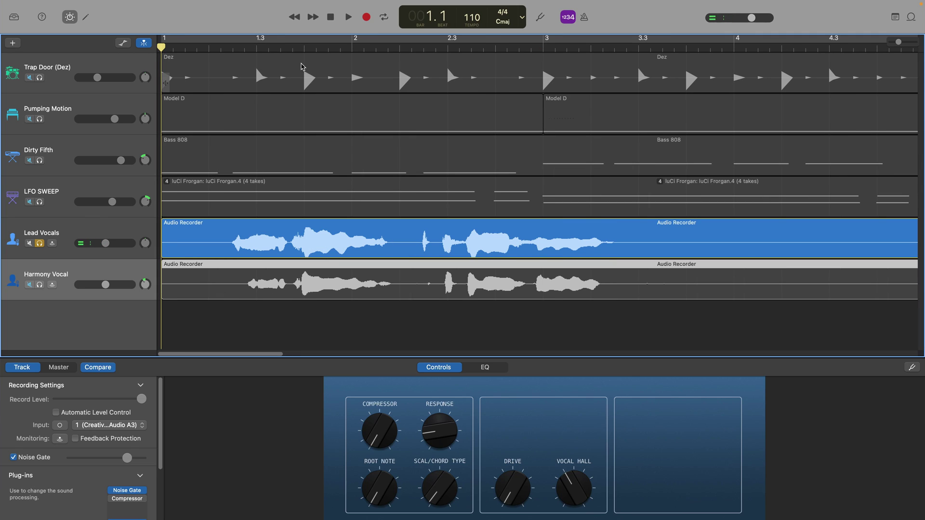
Select the Lead Vocals region, unsolo Harmony Vocal, and move the playhead to bar 2.2
{"action": "left_click", "coordinate": [208, 241]}
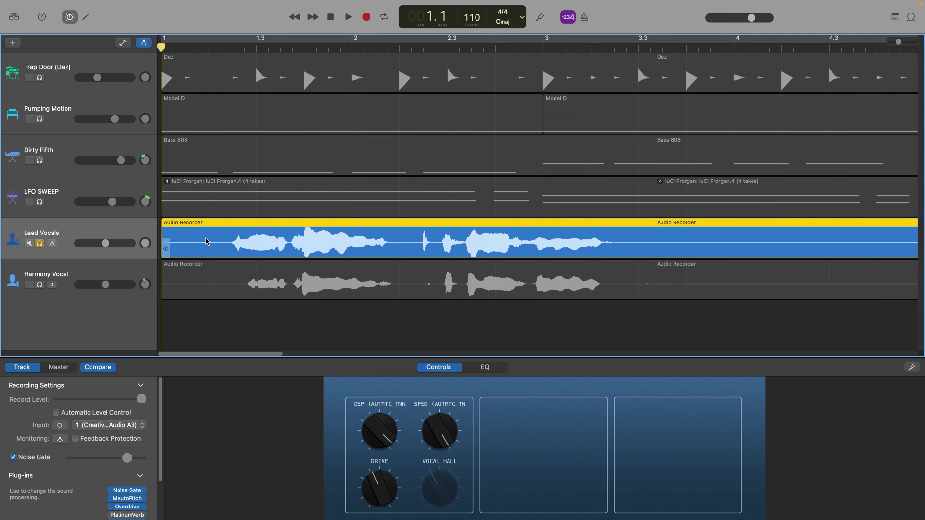
{"action": "left_click", "coordinate": [233, 279], "text": "shift"}
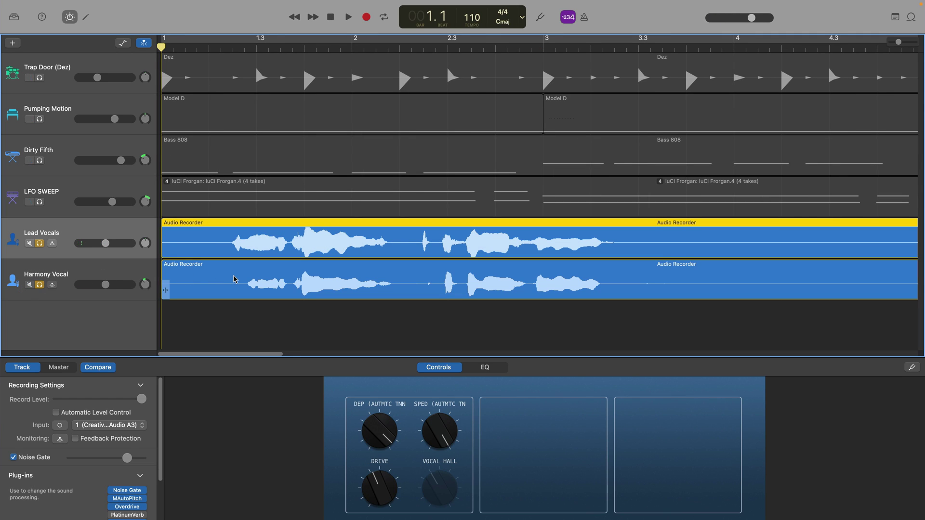
{"action": "key", "text": "Up"}
{"action": "left_click", "coordinate": [40, 284]}
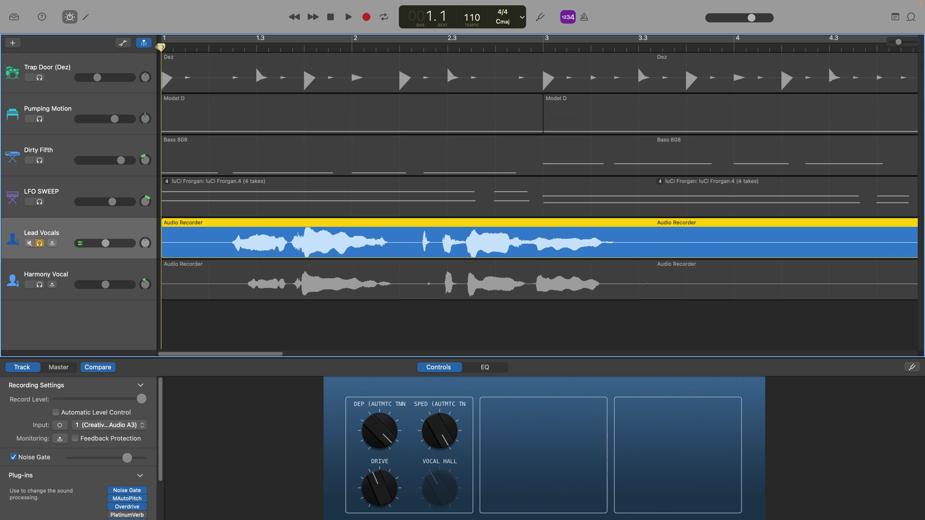
{"action": "left_click_drag", "start_coordinate": [162, 47], "coordinate": [399, 47]}
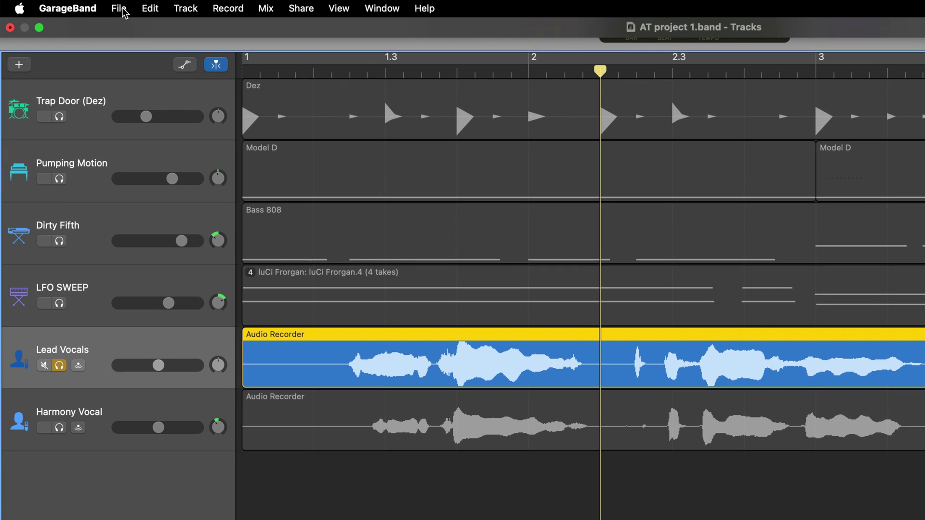
Split the Lead Vocals region at the playhead (bar 2.2)
{"action": "left_click", "coordinate": [101, 6]}
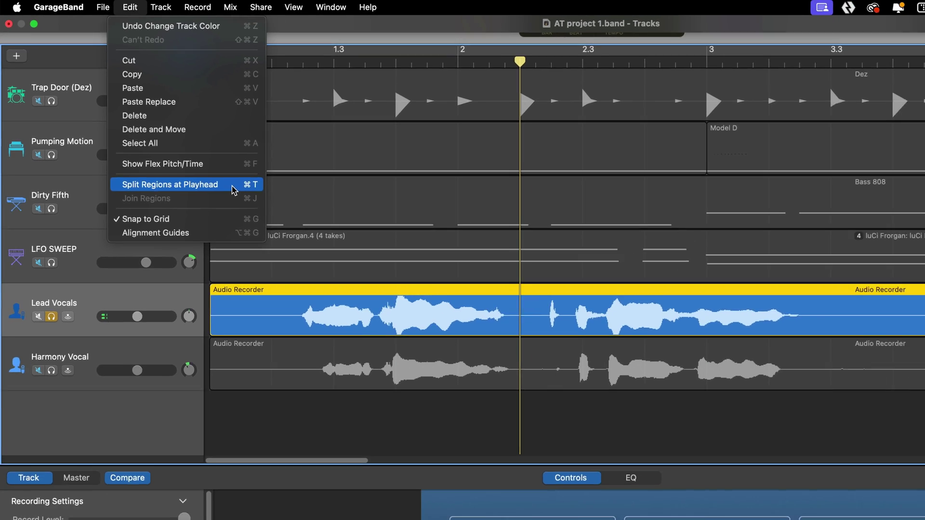
{"action": "left_click", "coordinate": [272, 214]}
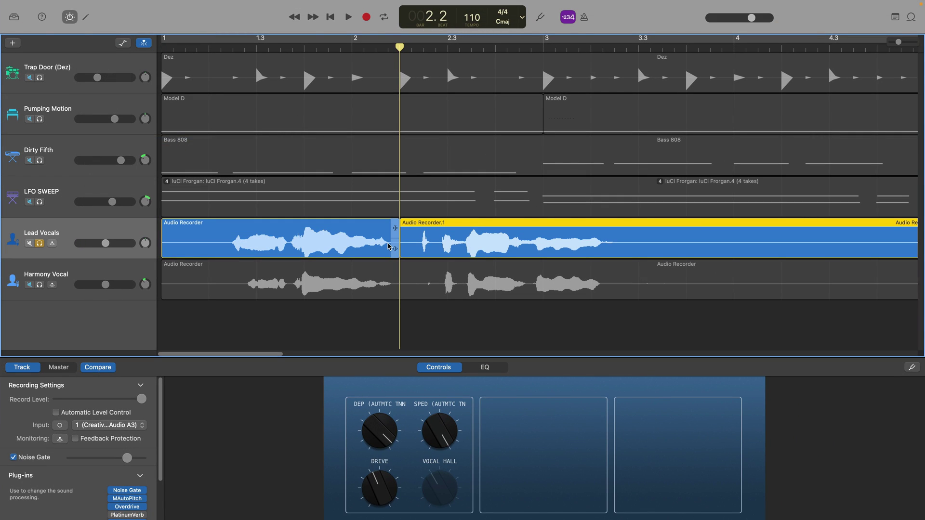
{"action": "key", "text": "super+t"}
Select the left part before the split and delete it via Edit > Delete
{"action": "left_click", "coordinate": [383, 228]}
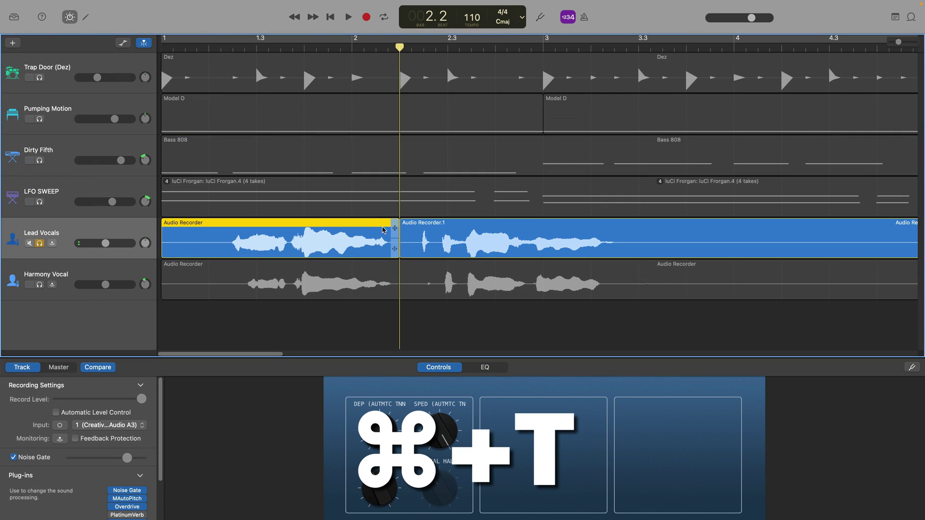
{"action": "key", "text": "Right"}
{"action": "key", "text": "Left"}
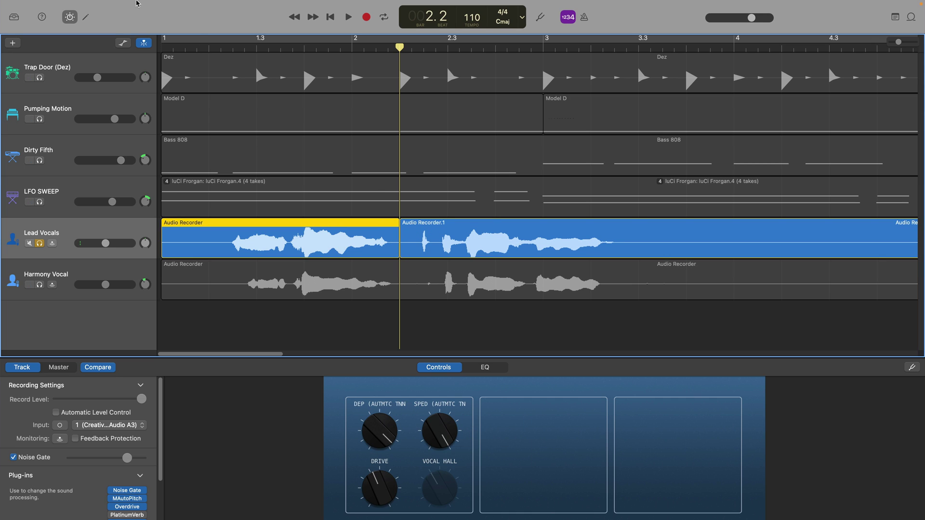
{"action": "left_click", "coordinate": [100, 6]}
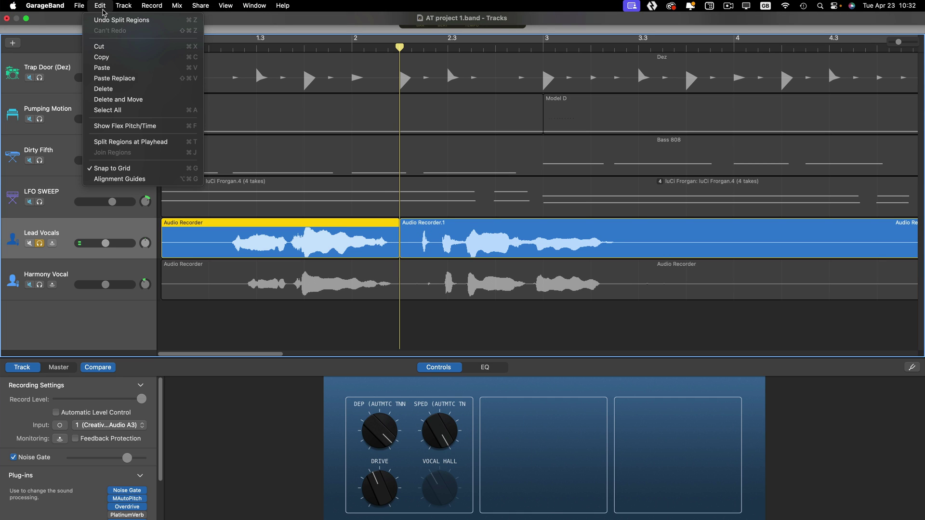
{"action": "left_click", "coordinate": [128, 89]}
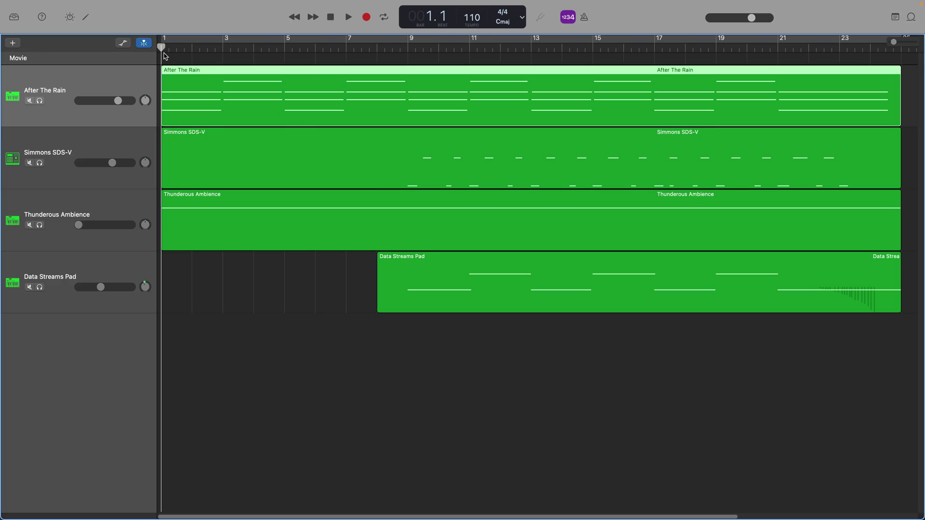
Move the playhead to bar 17 and split the After The Rain region there
{"action": "left_click_drag", "start_coordinate": [165, 48], "coordinate": [654, 30]}
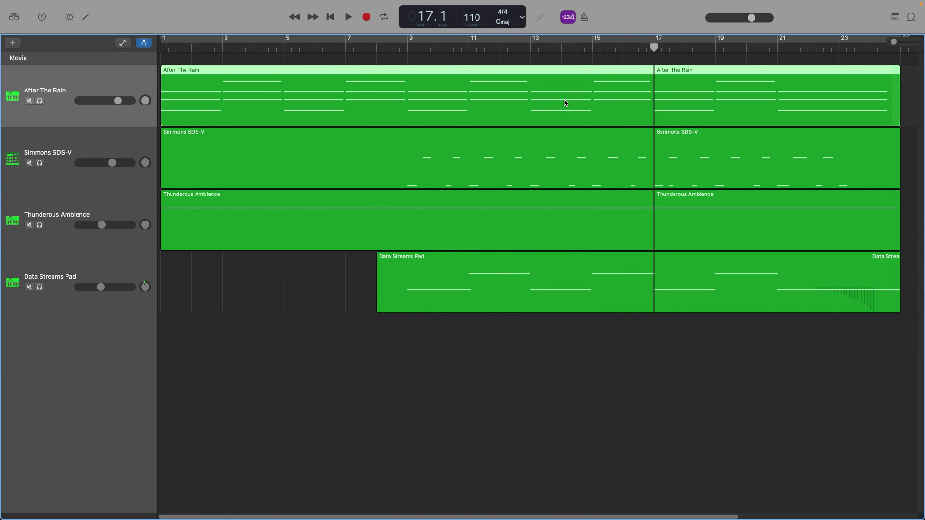
{"action": "left_click", "coordinate": [100, 5]}
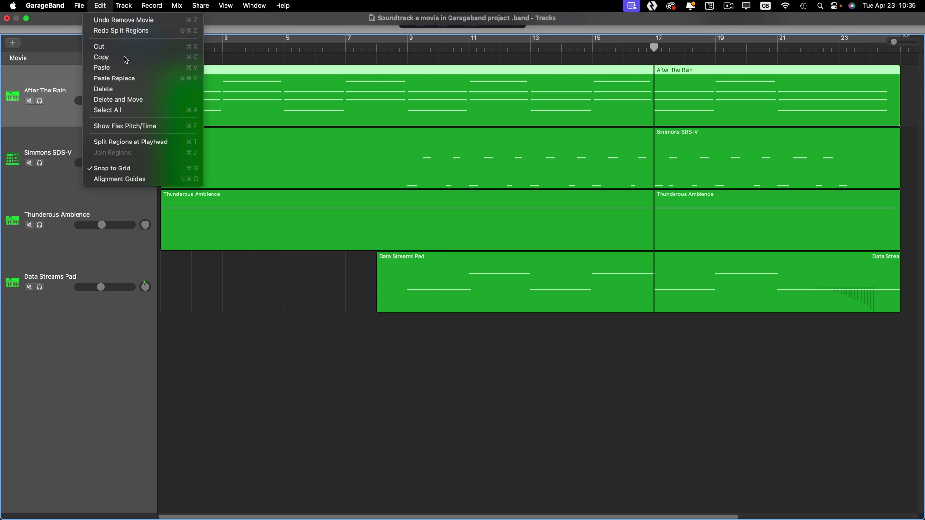
{"action": "left_click", "coordinate": [178, 144]}
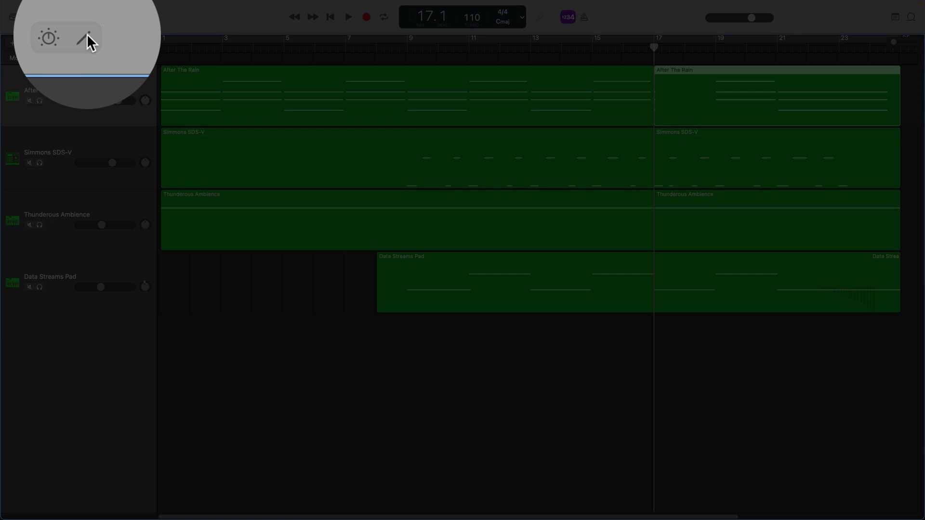
In the Piano Roll, stretch the three cut notes at bar 17, C3 down to F2, to bar 19, then play
{"action": "left_click", "coordinate": [99, 17]}
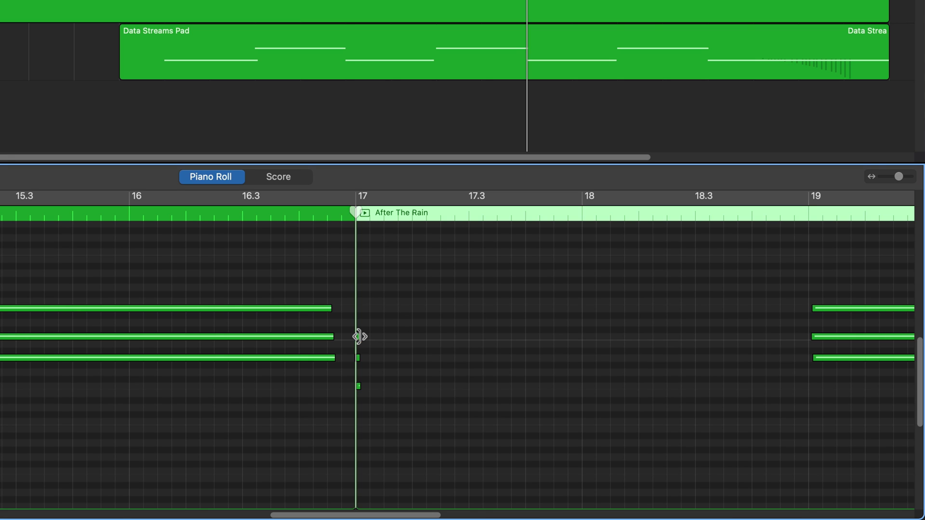
{"action": "left_click_drag", "start_coordinate": [359, 335], "coordinate": [810, 345]}
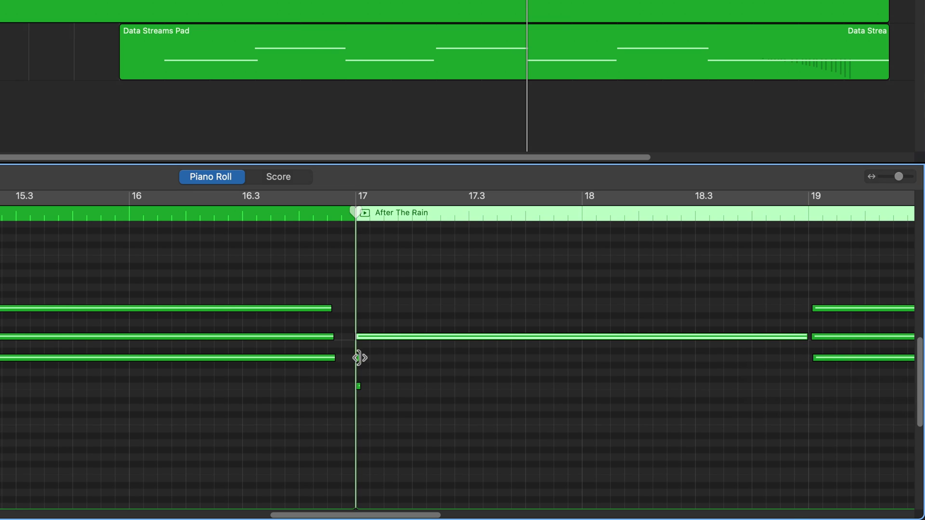
{"action": "left_click_drag", "start_coordinate": [358, 358], "coordinate": [808, 359]}
{"action": "left_click_drag", "start_coordinate": [357, 384], "coordinate": [803, 391]}
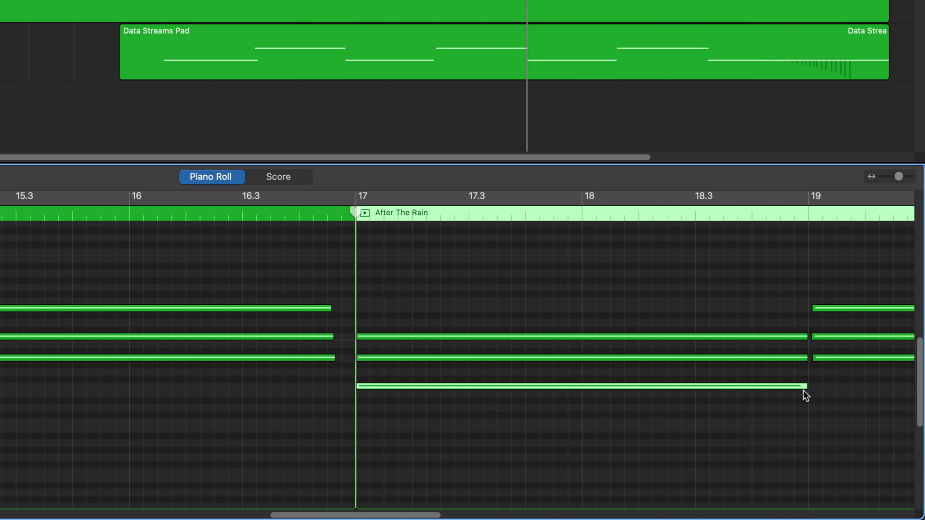
{"action": "left_click", "coordinate": [791, 384]}
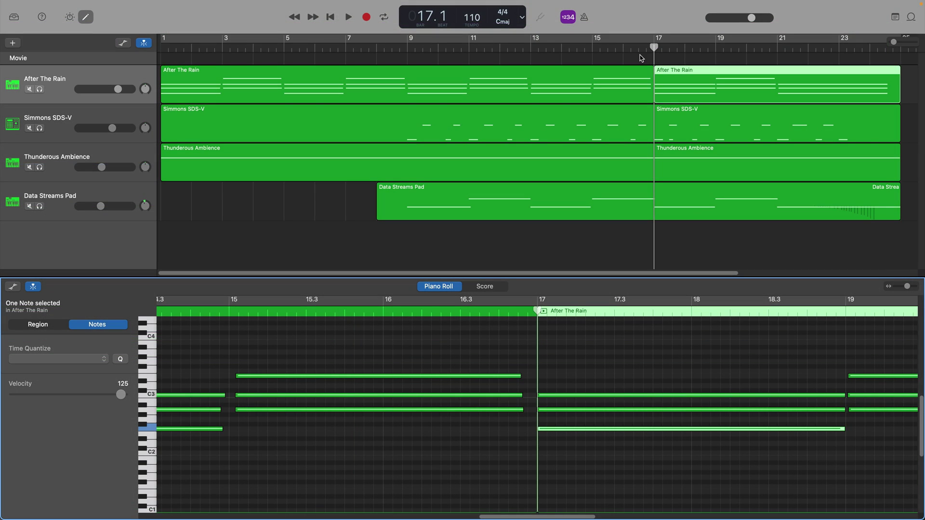
{"action": "key", "text": "space"}
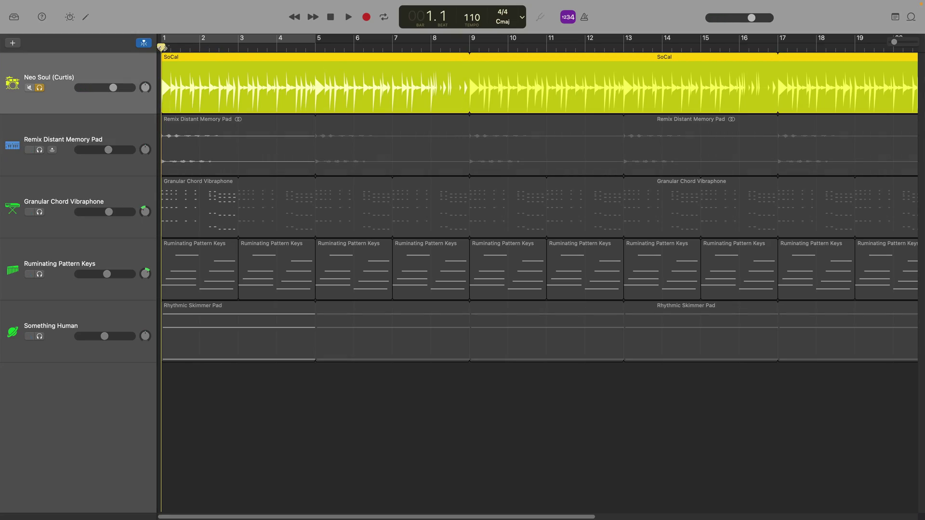
Split the SoCal drummer region at bar 2, play it from the start, then solo Neo Soul
{"action": "left_click_drag", "start_coordinate": [162, 47], "coordinate": [200, 46]}
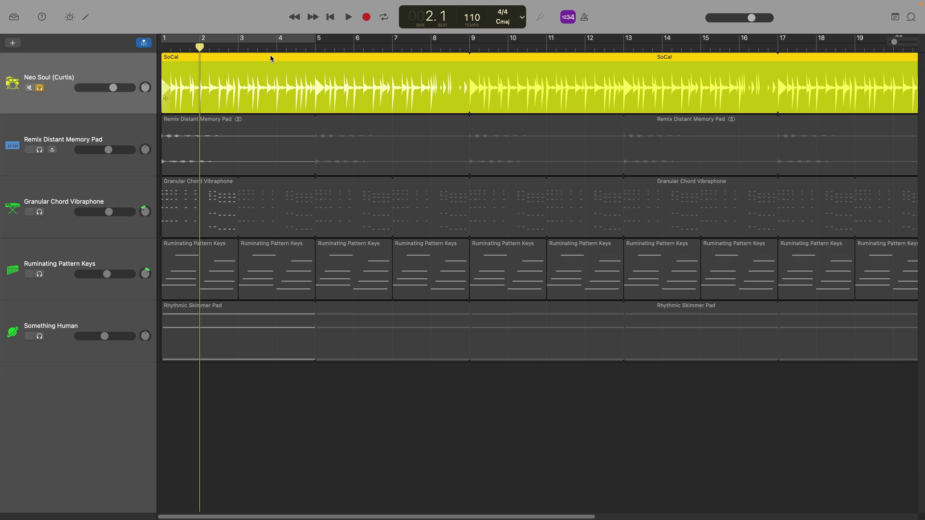
{"action": "key", "text": "super+t"}
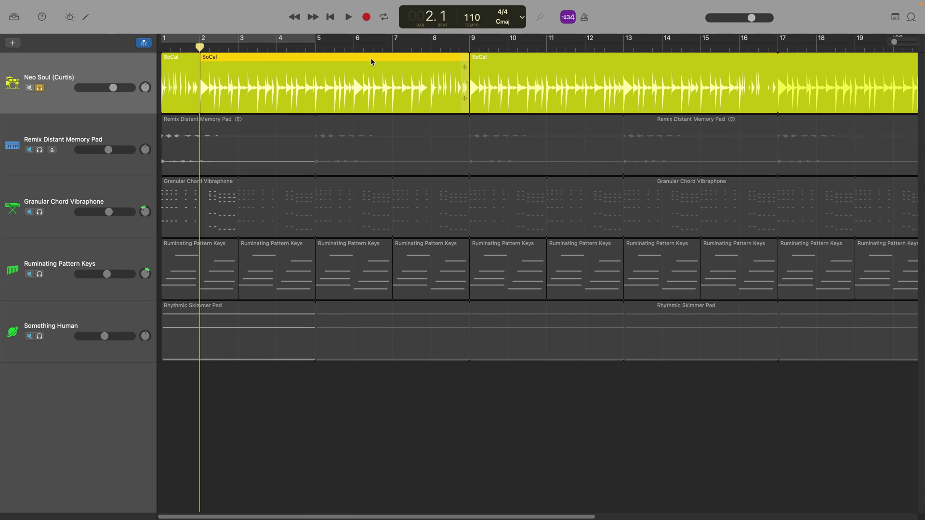
{"action": "left_click", "coordinate": [330, 17]}
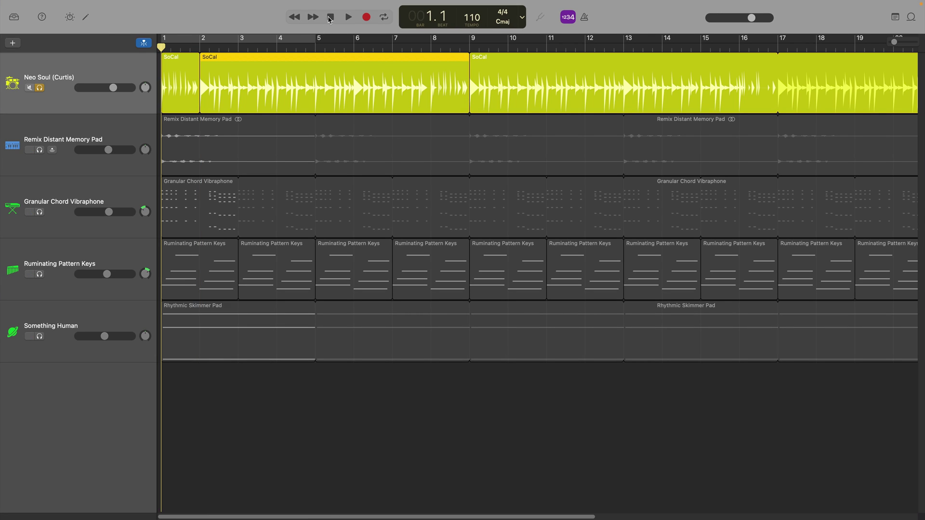
{"action": "key", "text": "space"}
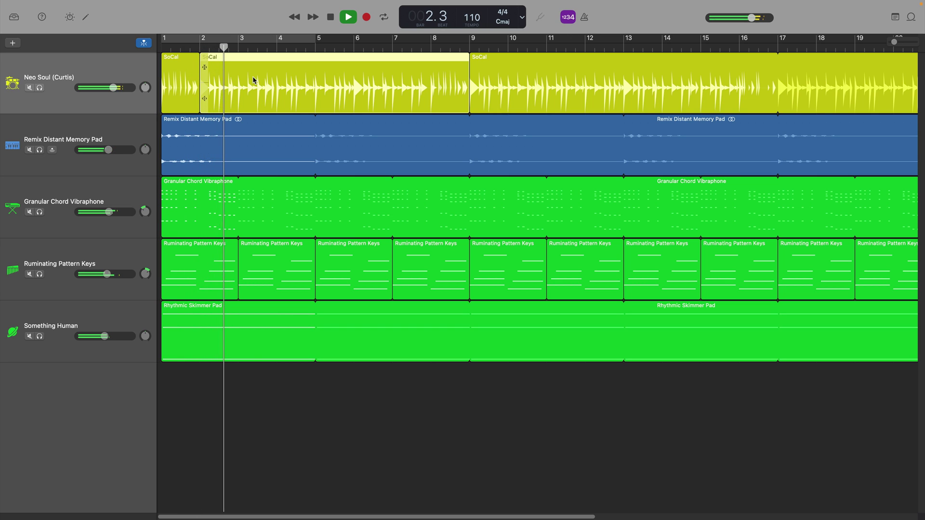
{"action": "key", "text": "space"}
{"action": "key", "text": "Return"}
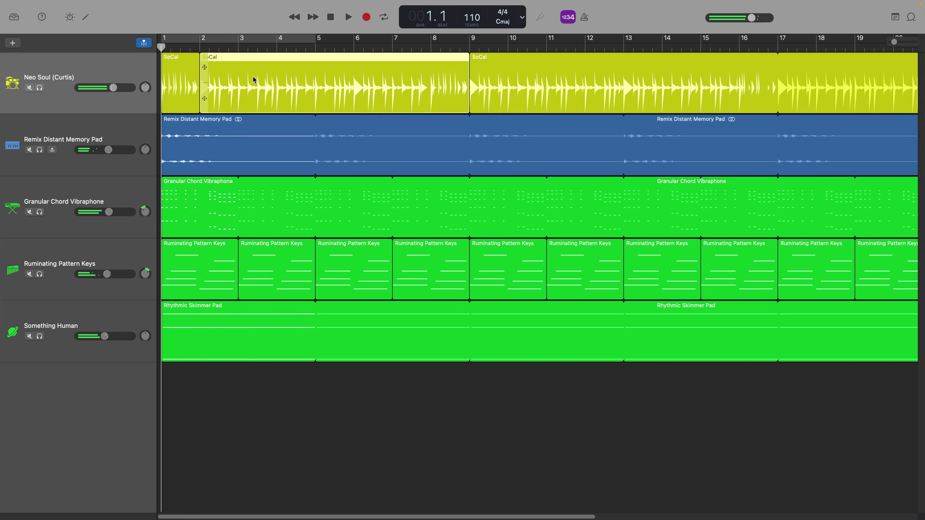
{"action": "key", "text": "s"}
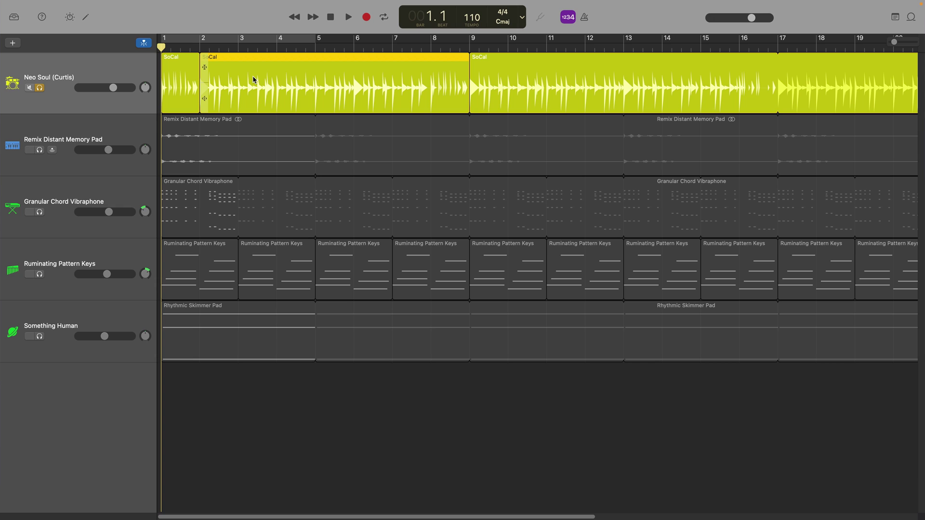
Turn Fills to minimum for the first SoCal region, play it, then unsolo Neo Soul
{"action": "left_click", "coordinate": [168, 59]}
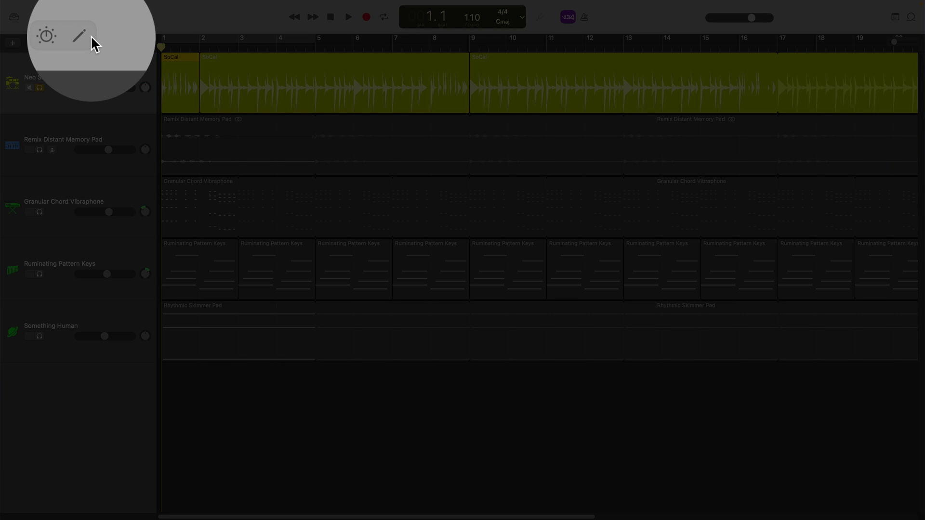
{"action": "left_click", "coordinate": [89, 18]}
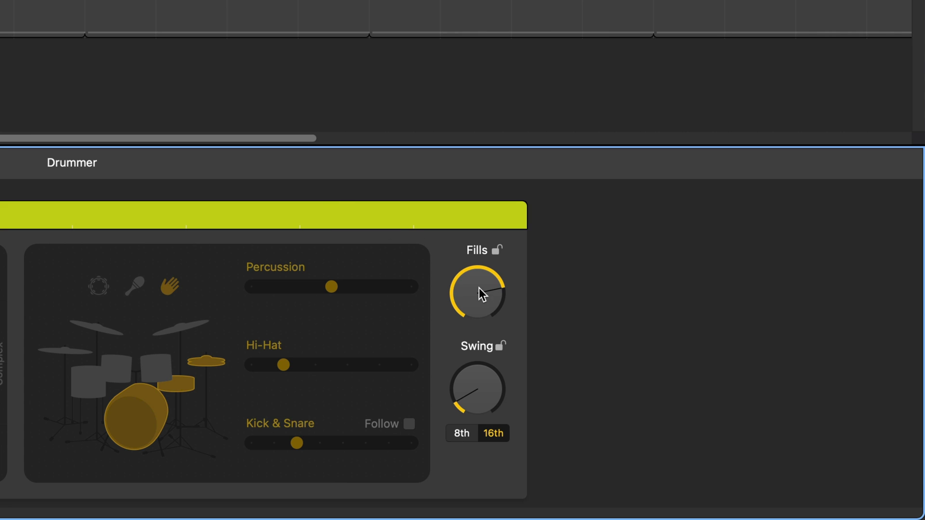
{"action": "left_click_drag", "start_coordinate": [479, 287], "coordinate": [426, 475]}
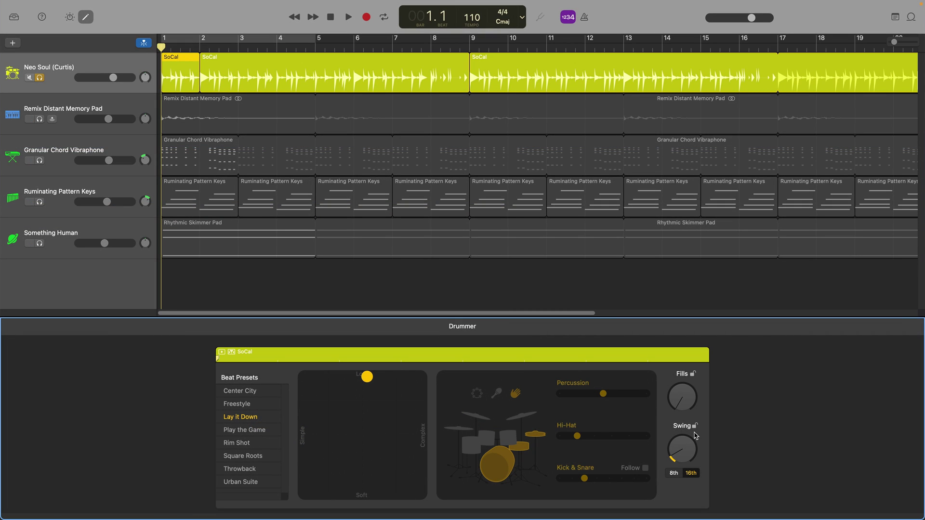
{"action": "key", "text": "space"}
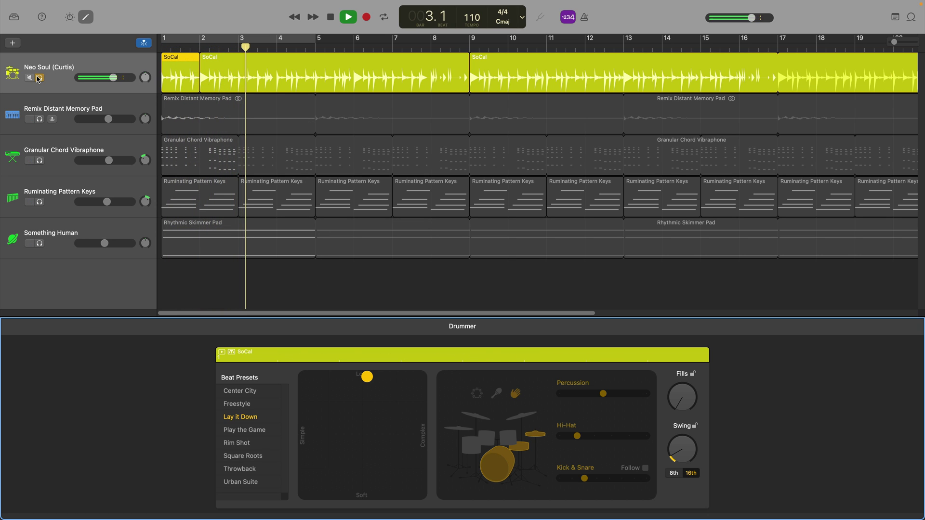
{"action": "key", "text": "s"}
{"action": "key", "text": "Return"}
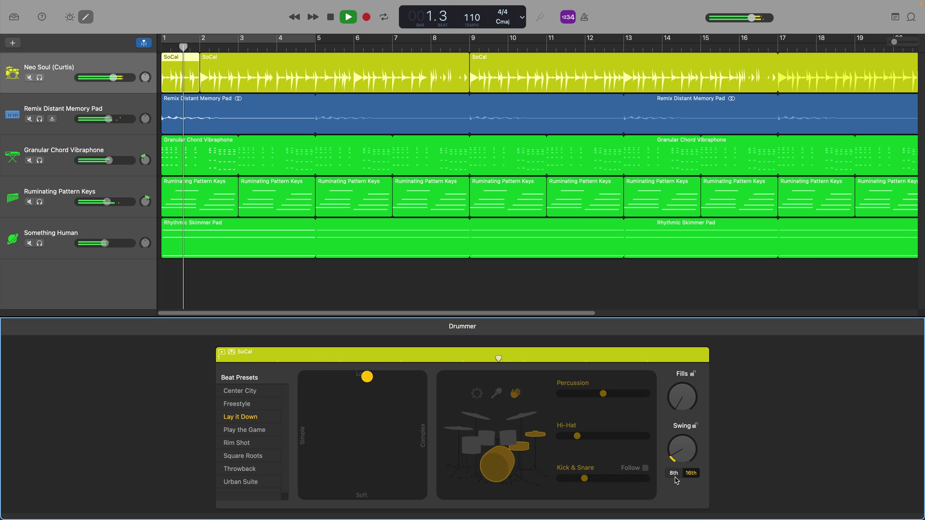